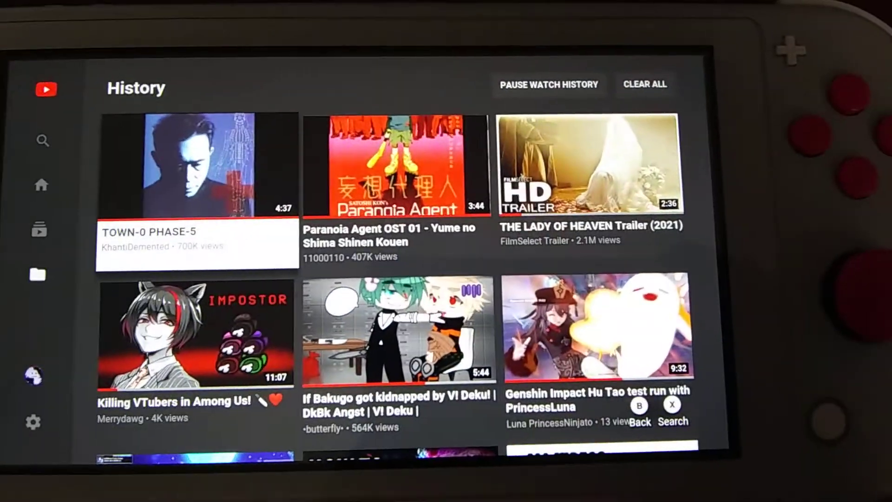
Step: Select THE LADY OF HEAVEN Trailer (2021) in the watch history and raise the volume
key(Right)
key(Right)
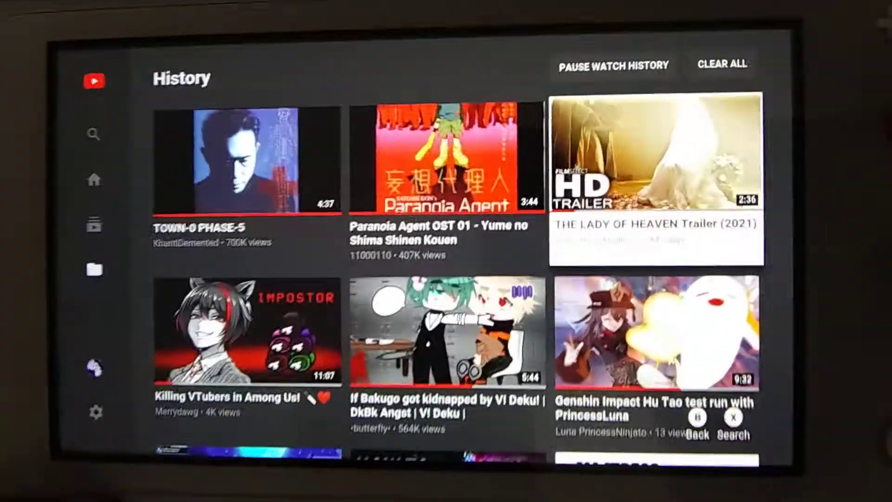
key(XF86AudioRaiseVolume)
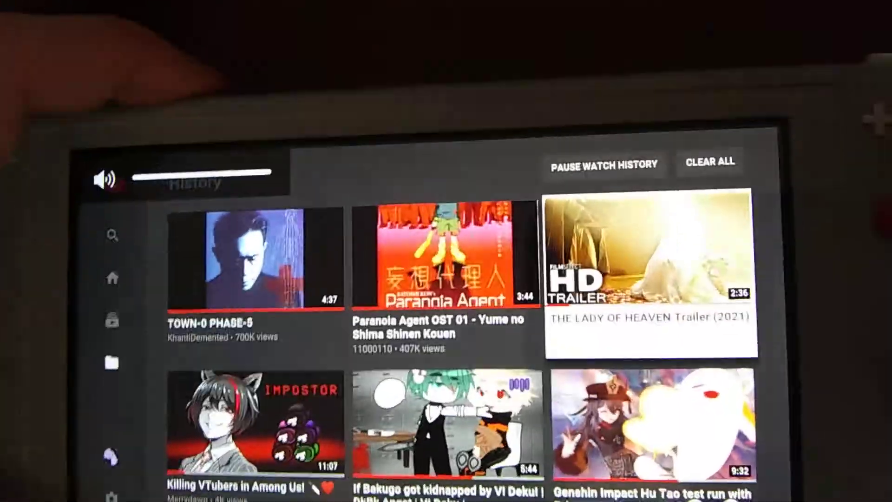